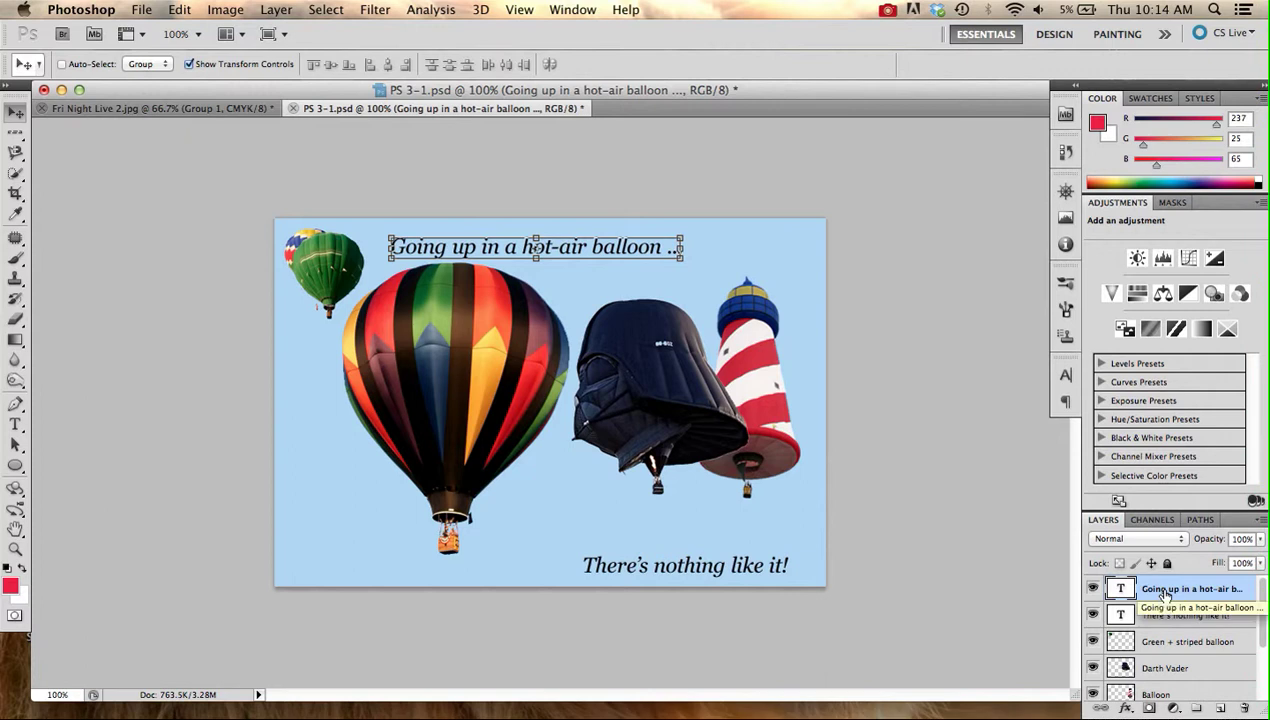
# Add a Bevel and Emboss effect to the title text layer, trying the bevel styles and choosing Emboss.
pyautogui.click(1126, 709)
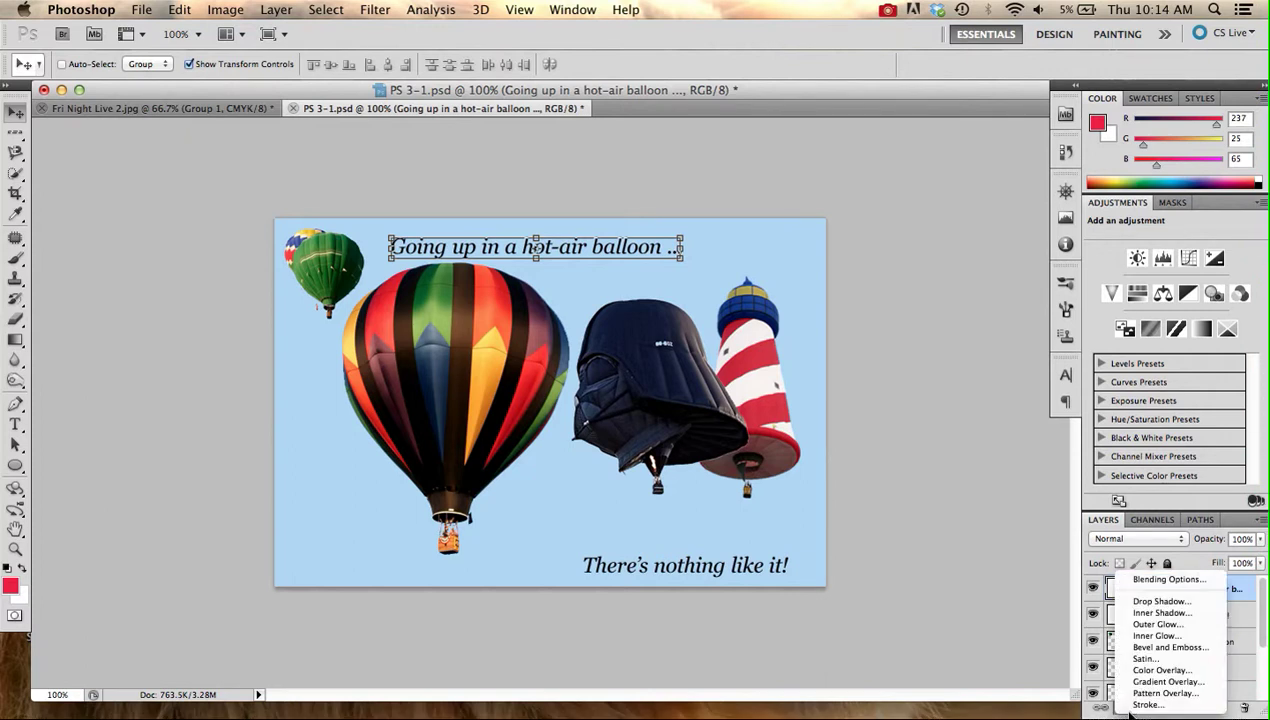
pyautogui.click(1167, 650)
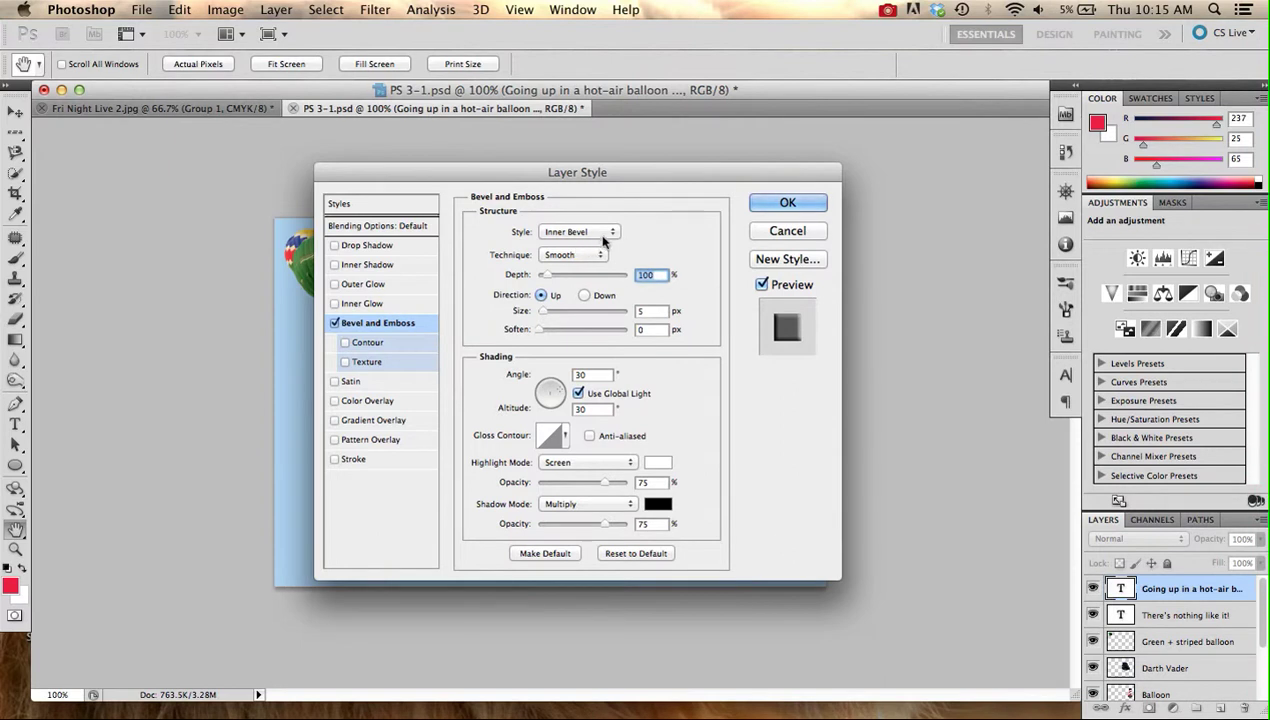
pyautogui.click(603, 238)
pyautogui.click(585, 220)
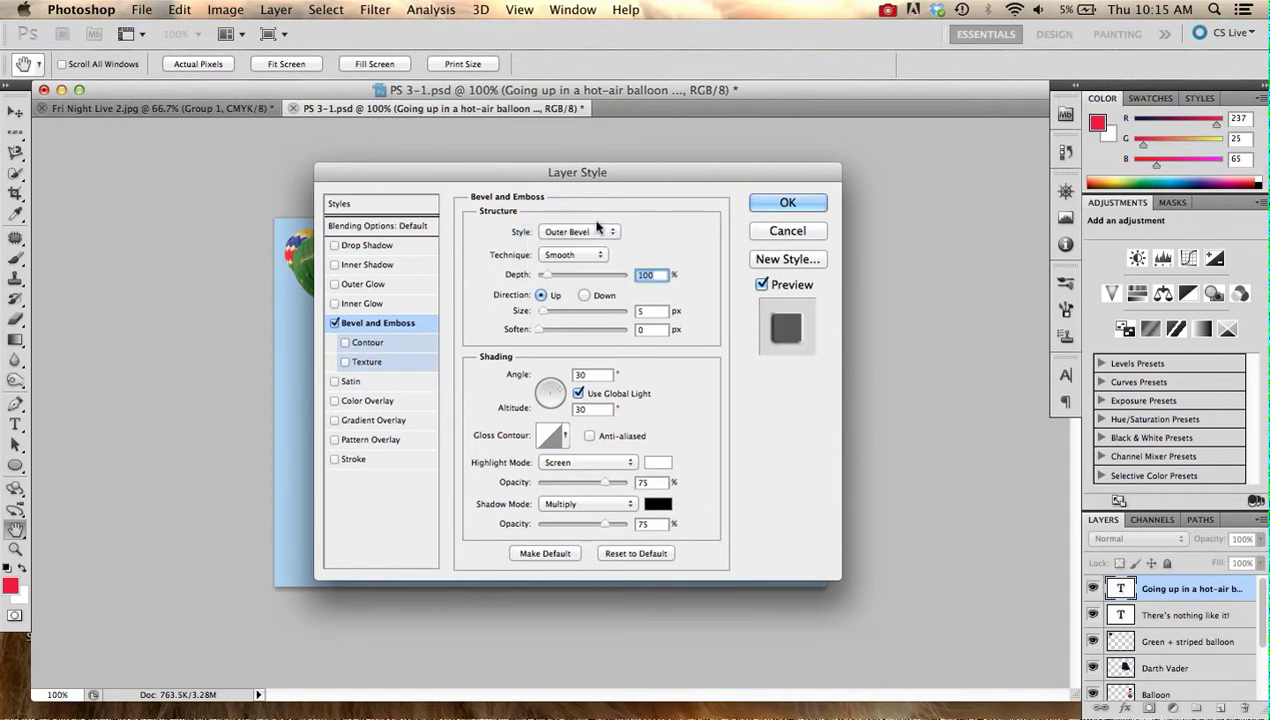
pyautogui.click(610, 238)
pyautogui.click(608, 244)
pyautogui.click(608, 238)
pyautogui.click(606, 244)
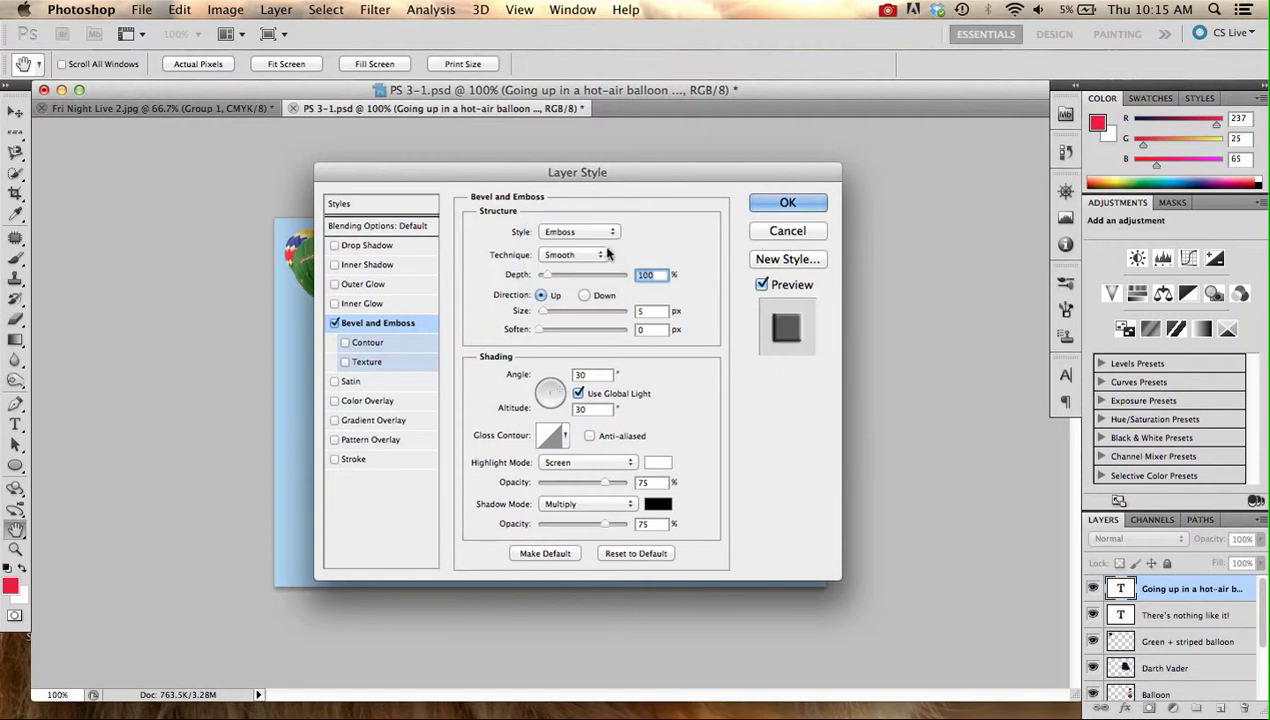
# Try the Pillow Emboss and Stroke Emboss styles, then return the style to Emboss.
pyautogui.click(609, 236)
pyautogui.click(612, 244)
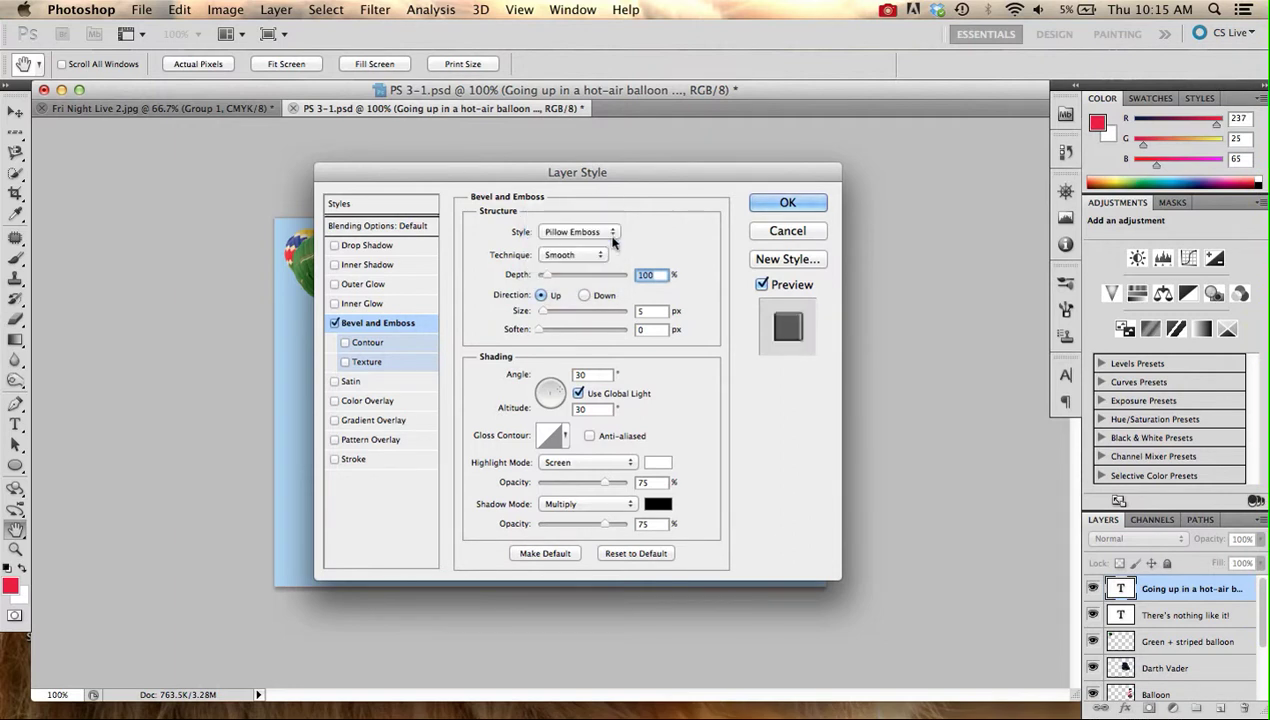
pyautogui.click(607, 234)
pyautogui.click(607, 244)
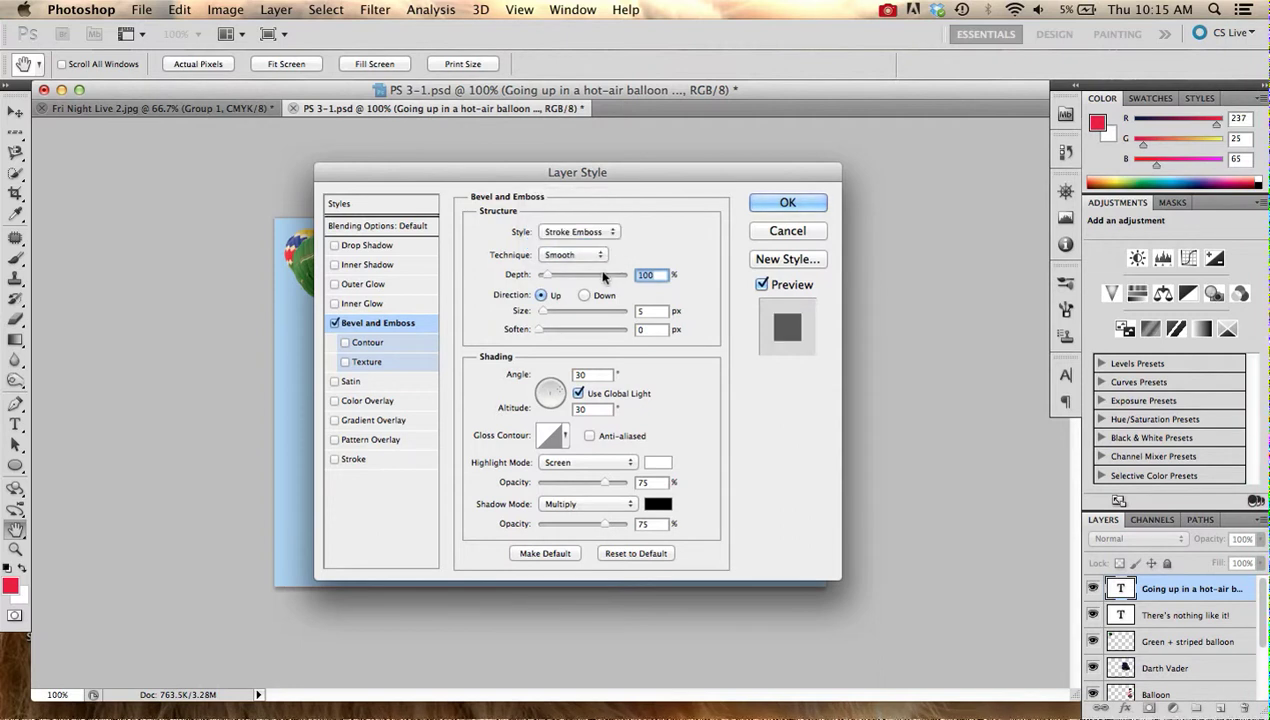
pyautogui.click(614, 236)
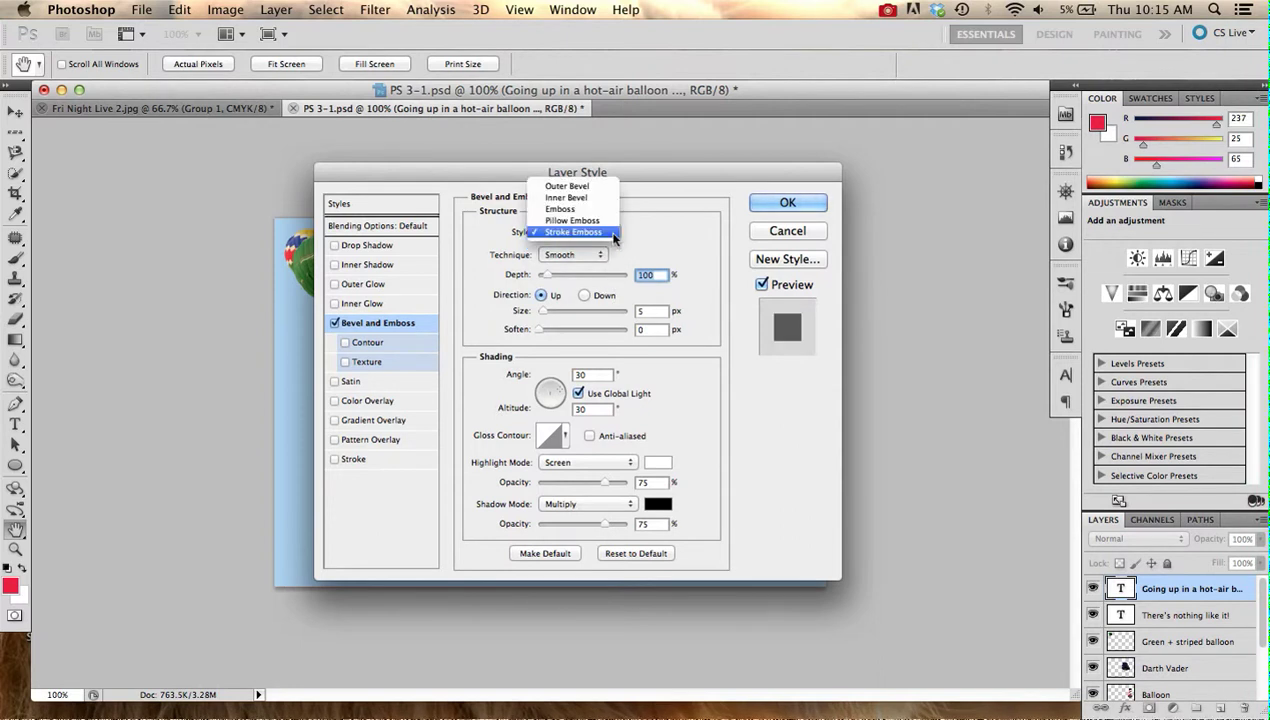
pyautogui.click(592, 207)
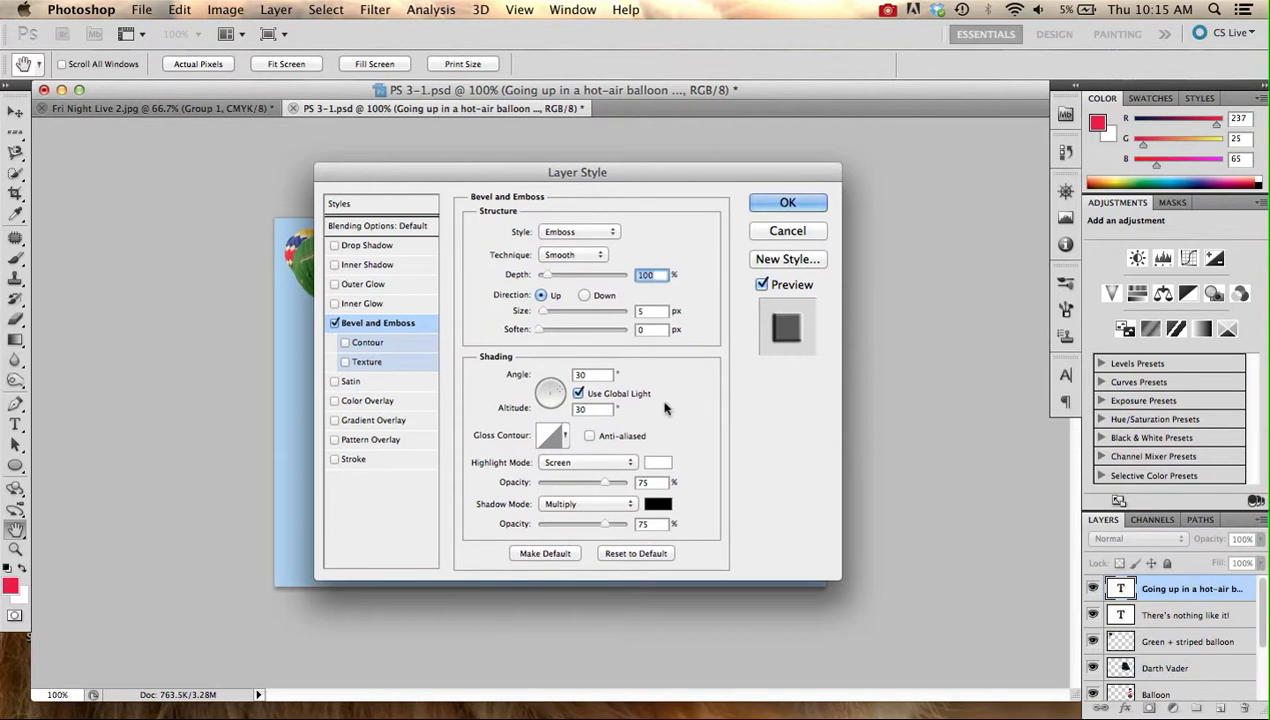
# Set the bevel technique to Chisel Soft after trying Chisel Hard.
pyautogui.click(598, 375)
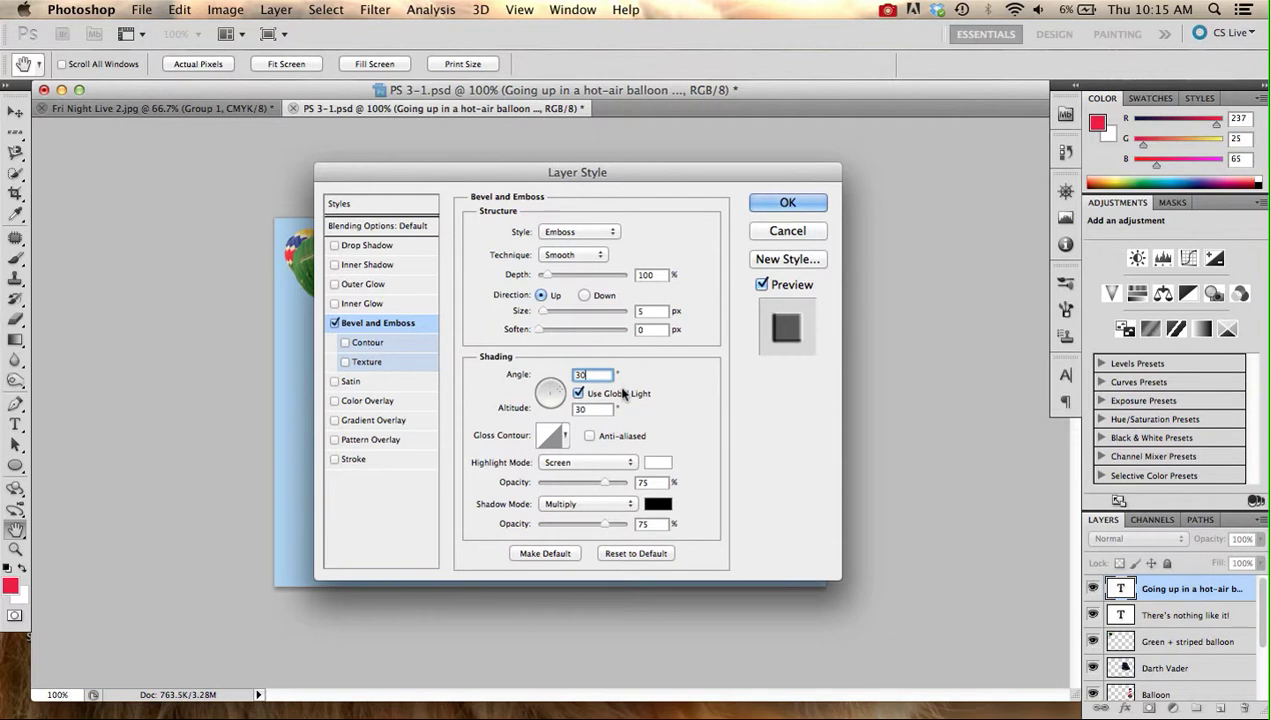
pyautogui.click(600, 256)
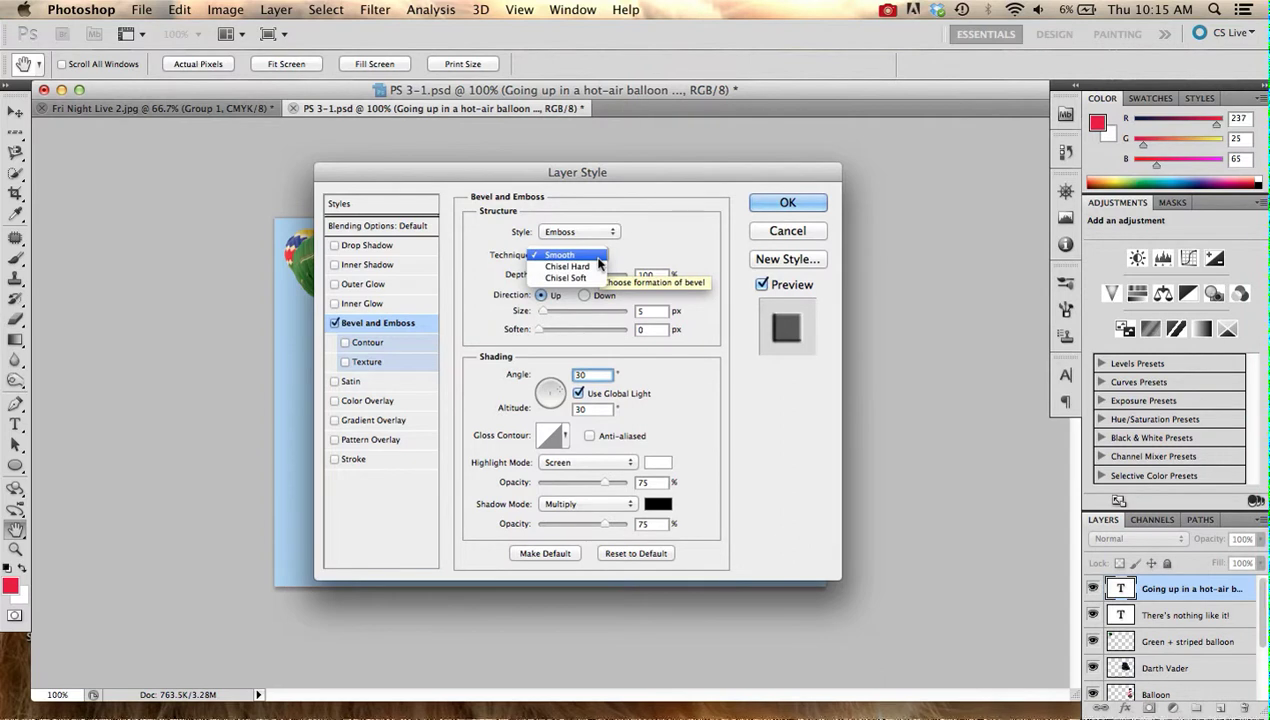
pyautogui.click(599, 258)
pyautogui.click(600, 256)
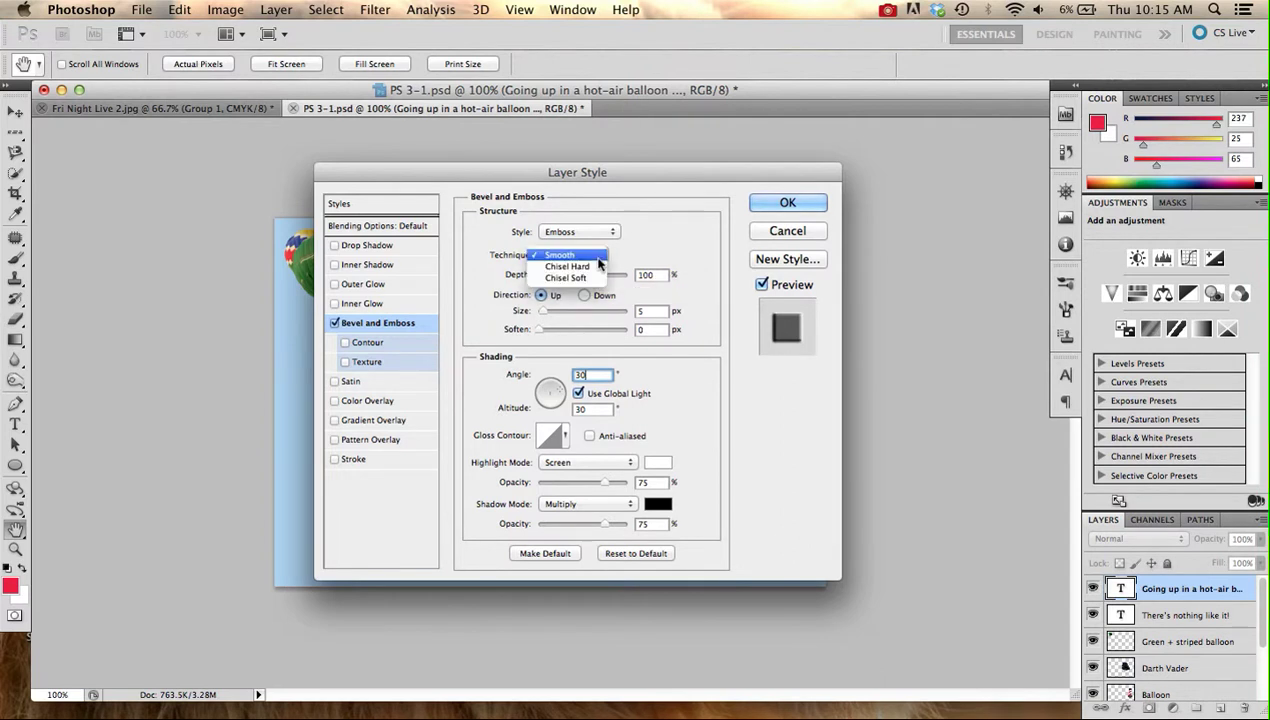
pyautogui.click(598, 267)
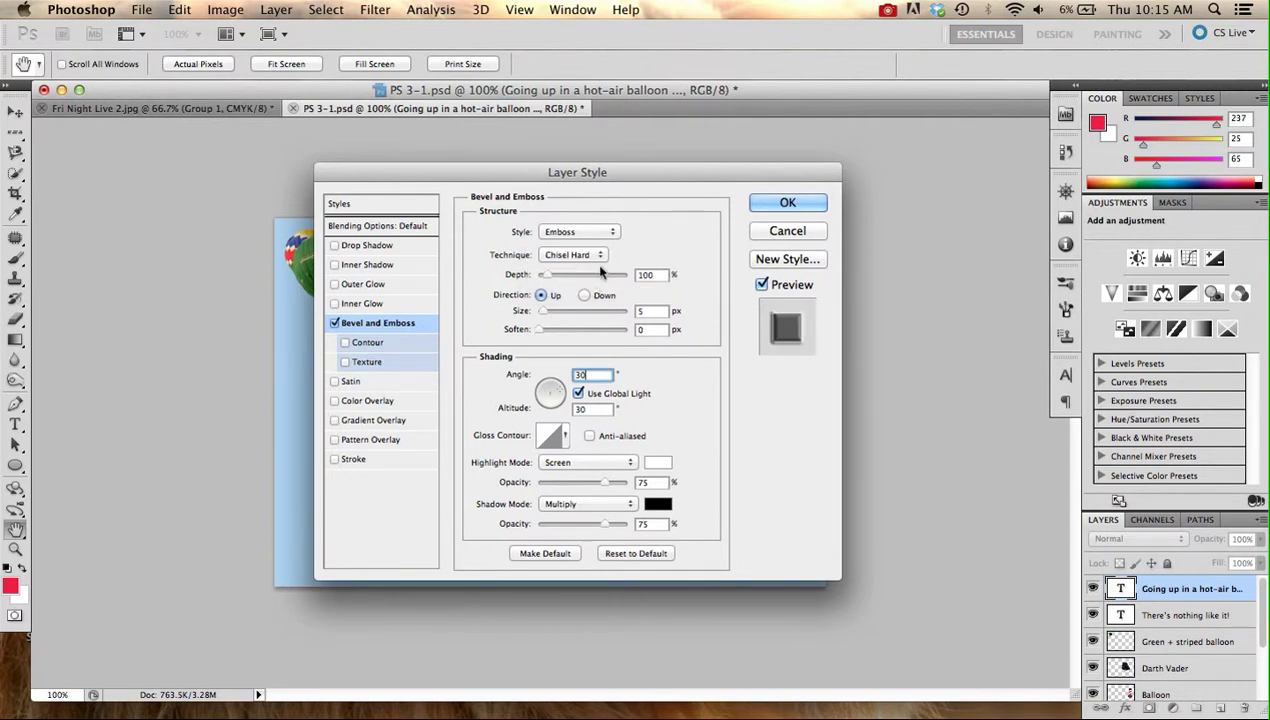
pyautogui.click(597, 259)
pyautogui.click(595, 266)
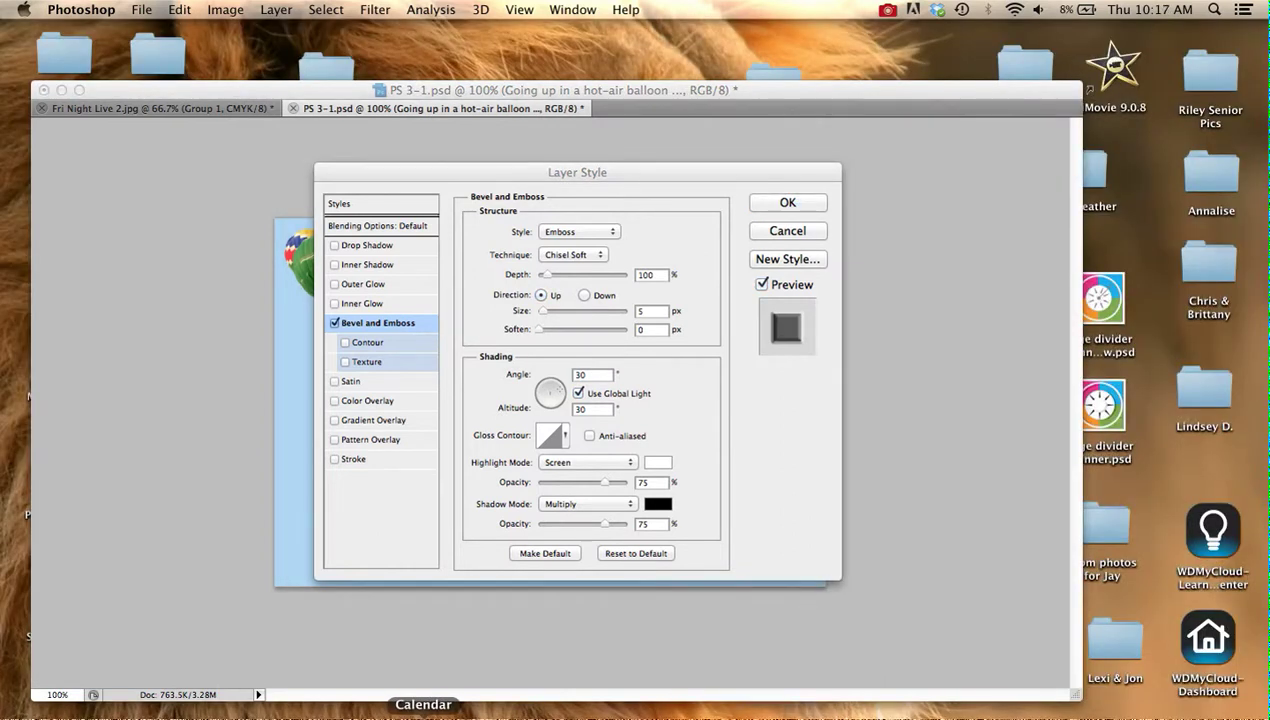
# Try a 1% bevel depth against the title, then set the depth to 1000% and the size to 0 px.
pyautogui.click(545, 277)
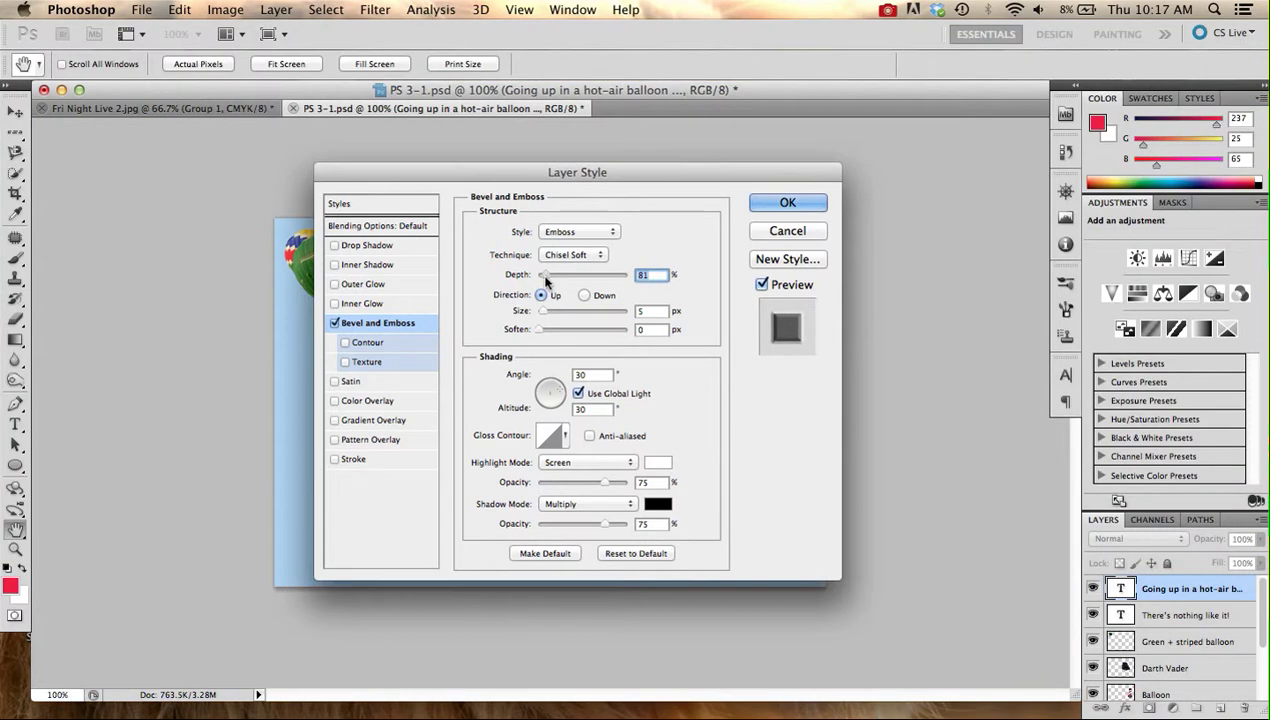
pyautogui.moveTo(549, 281); pyautogui.dragTo(525, 299)
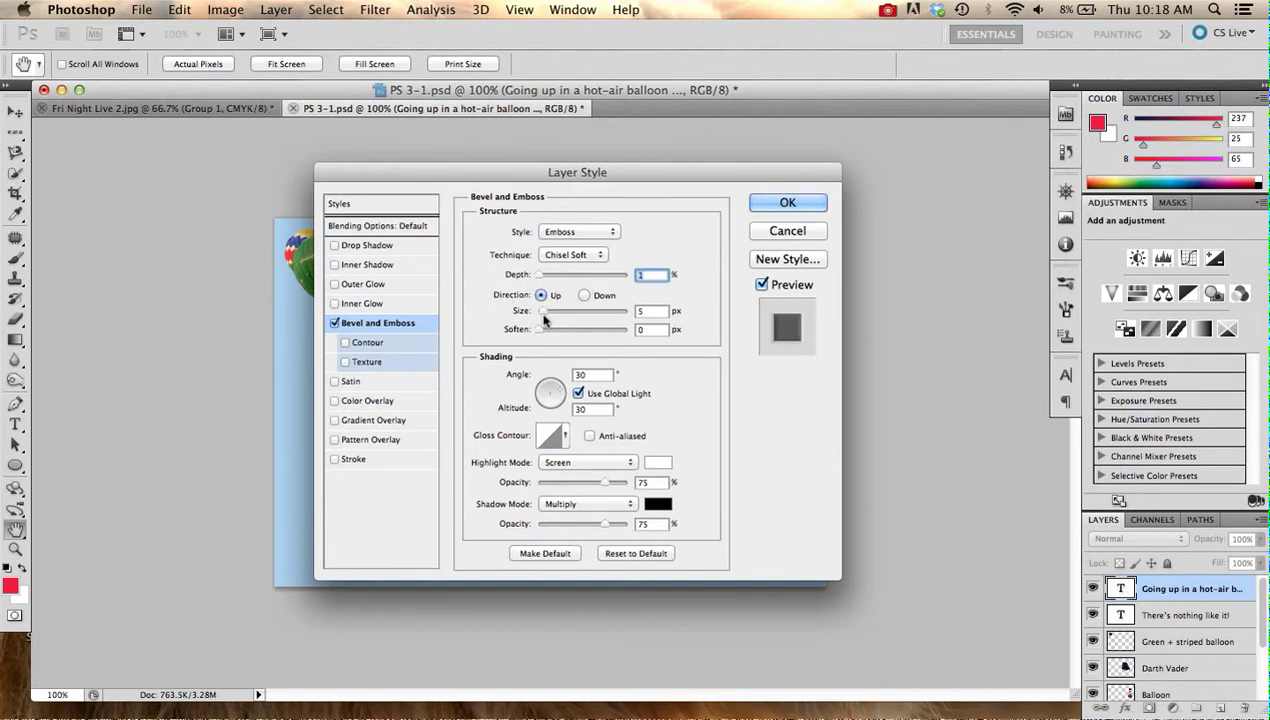
pyautogui.moveTo(588, 173); pyautogui.dragTo(565, 318)
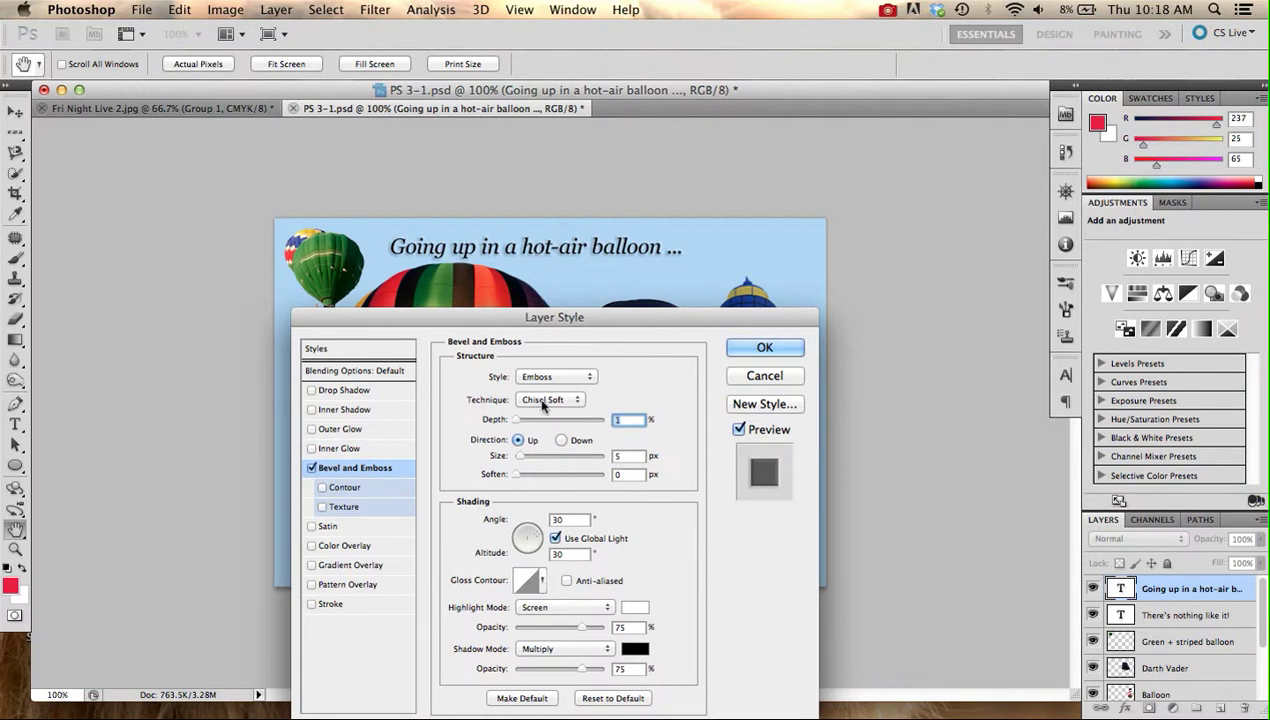
pyautogui.moveTo(521, 459); pyautogui.dragTo(604, 421)
pyautogui.moveTo(616, 325); pyautogui.dragTo(604, 182)
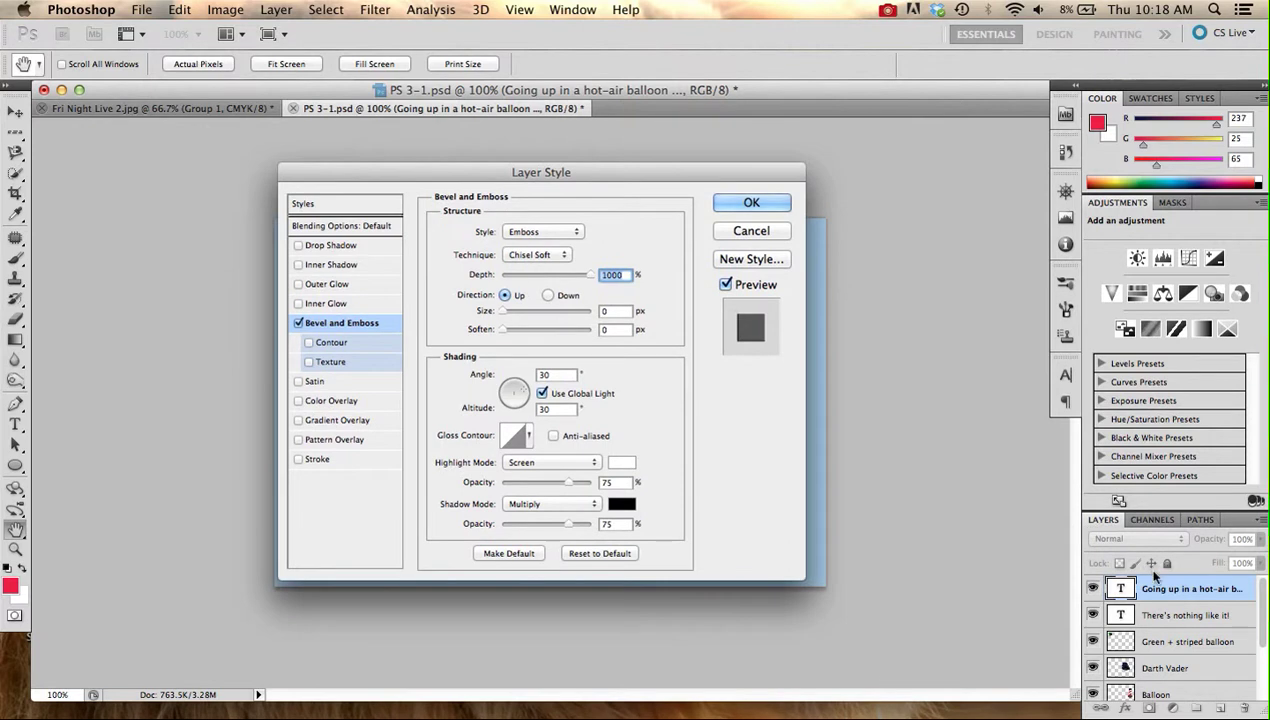
# Test other bevel sizes against the title, keep 0 px, and set Soften to 12 px.
pyautogui.moveTo(500, 312)
pyautogui.mouseDown()
pyautogui.moveTo(526, 316)
pyautogui.moveTo(514, 312)
pyautogui.mouseUp()
pyautogui.moveTo(573, 172); pyautogui.dragTo(579, 314)
pyautogui.moveTo(519, 455); pyautogui.dragTo(571, 486)
pyautogui.moveTo(547, 314); pyautogui.dragTo(510, 223)
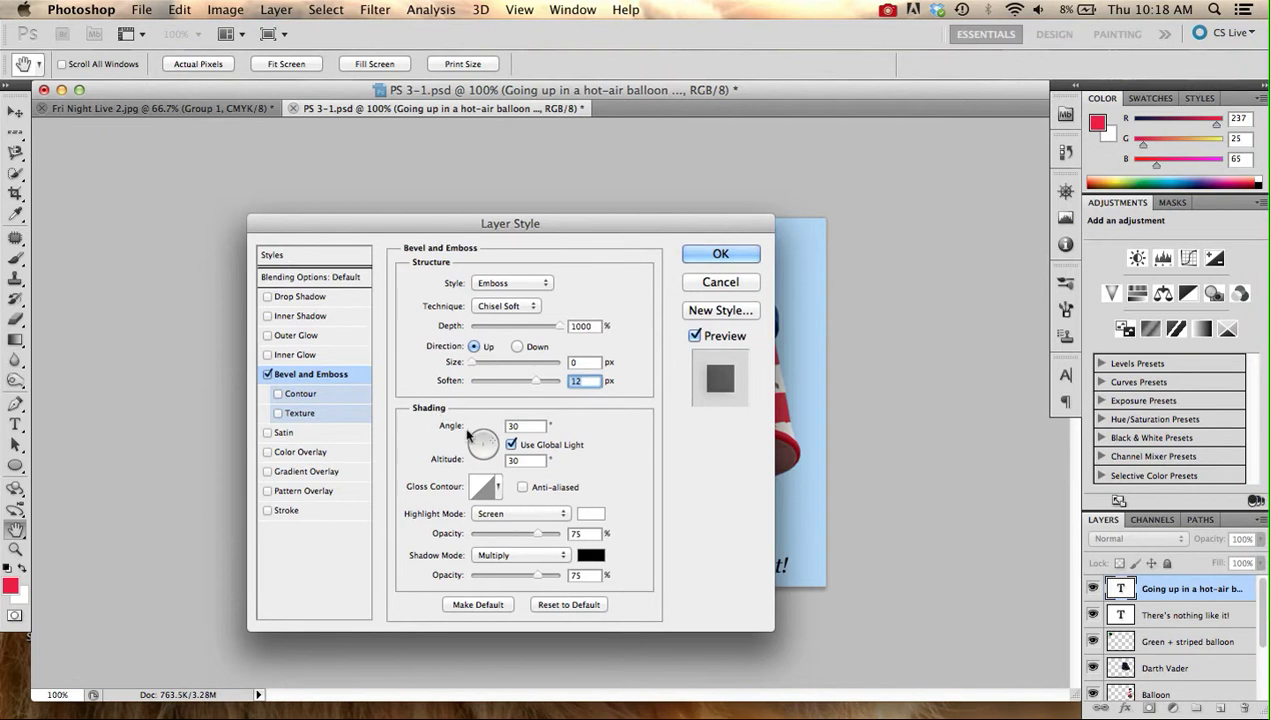
# Apply the effect with a new shading angle, then reopen Bevel and Emboss and set the light to 58° angle and 42° altitude.
pyautogui.moveTo(528, 426); pyautogui.dragTo(508, 424)
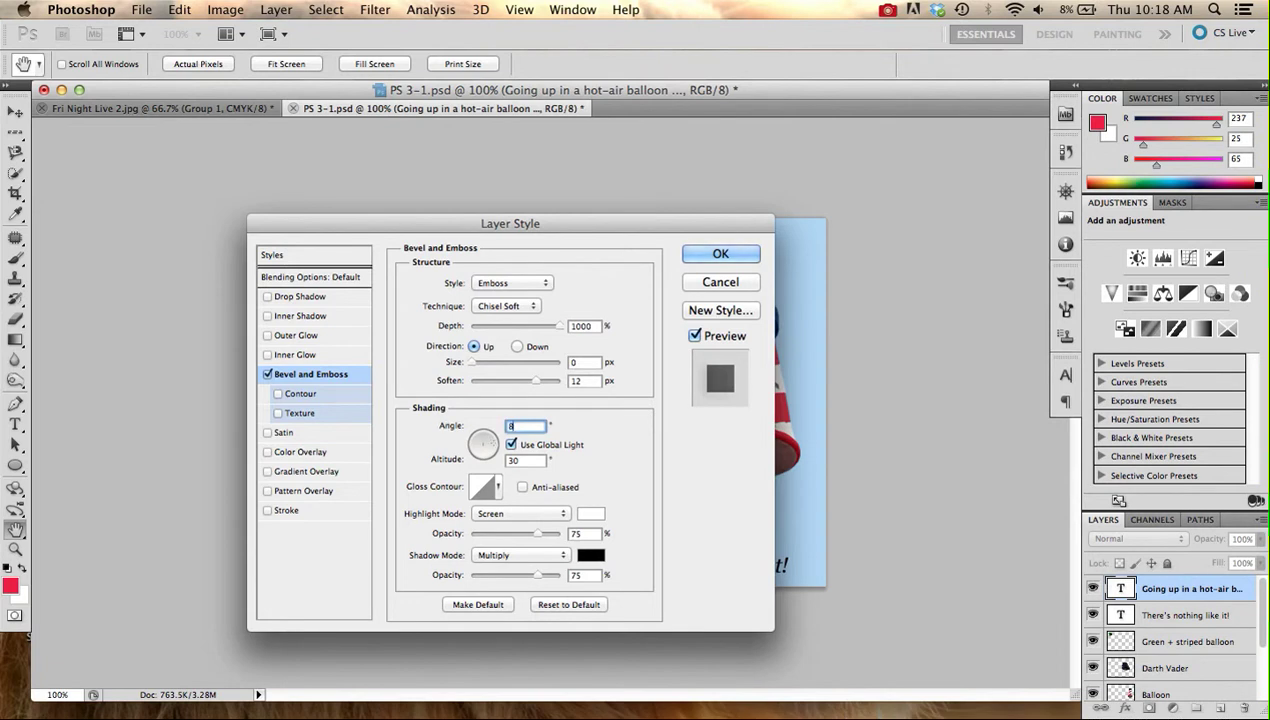
pyautogui.press('Return')
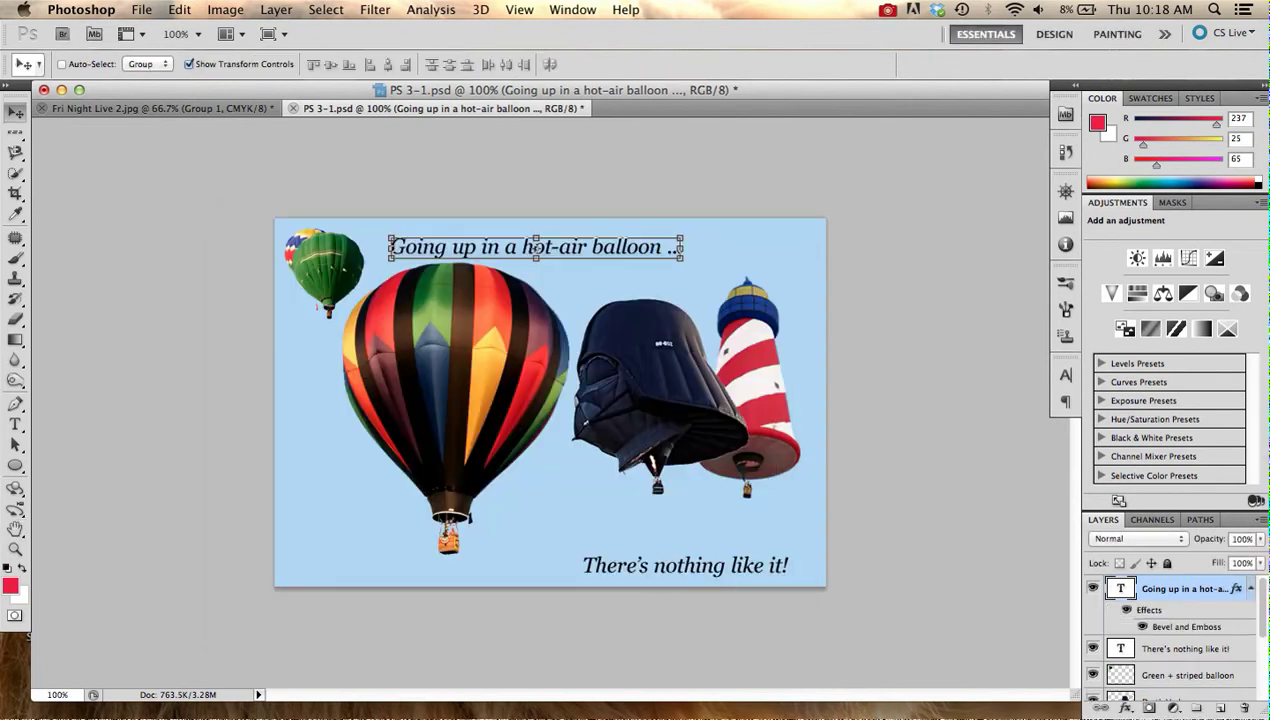
pyautogui.click(1118, 708)
pyautogui.click(1160, 647)
pyautogui.moveTo(489, 449)
pyautogui.mouseDown()
pyautogui.moveTo(484, 438)
pyautogui.moveTo(489, 462)
pyautogui.moveTo(482, 449)
pyautogui.mouseUp()
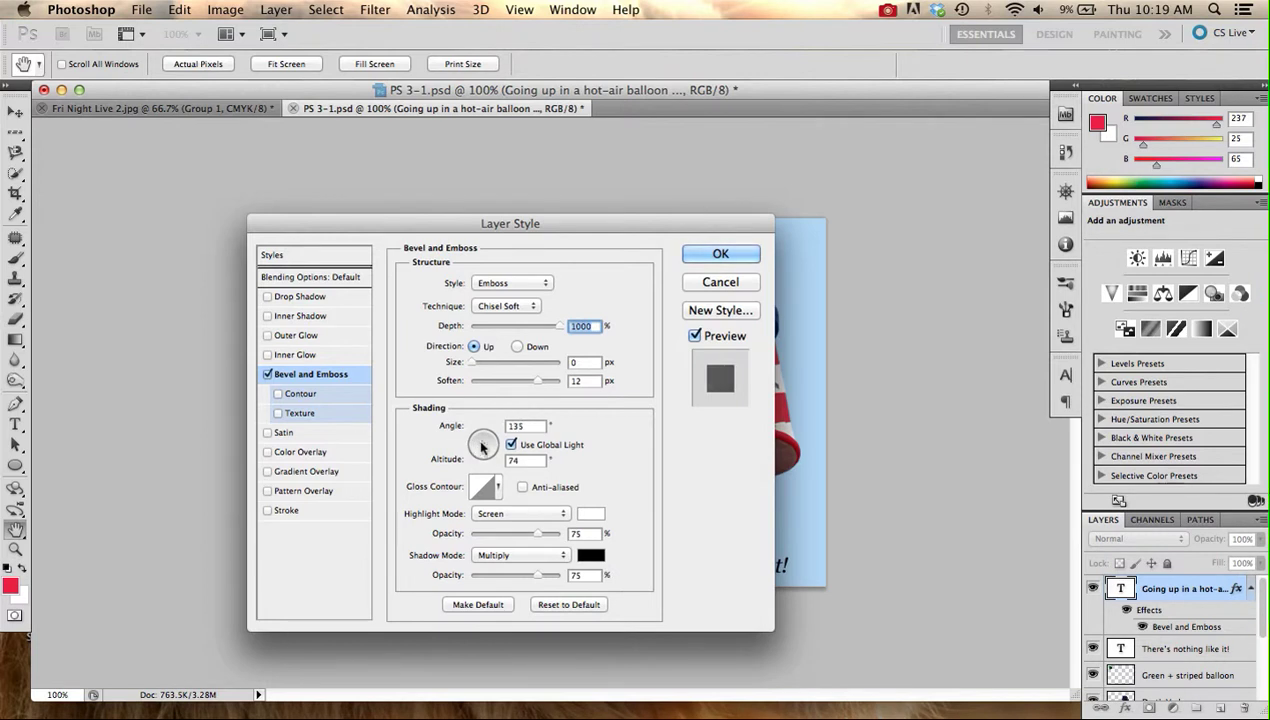
pyautogui.moveTo(480, 450); pyautogui.dragTo(487, 437)
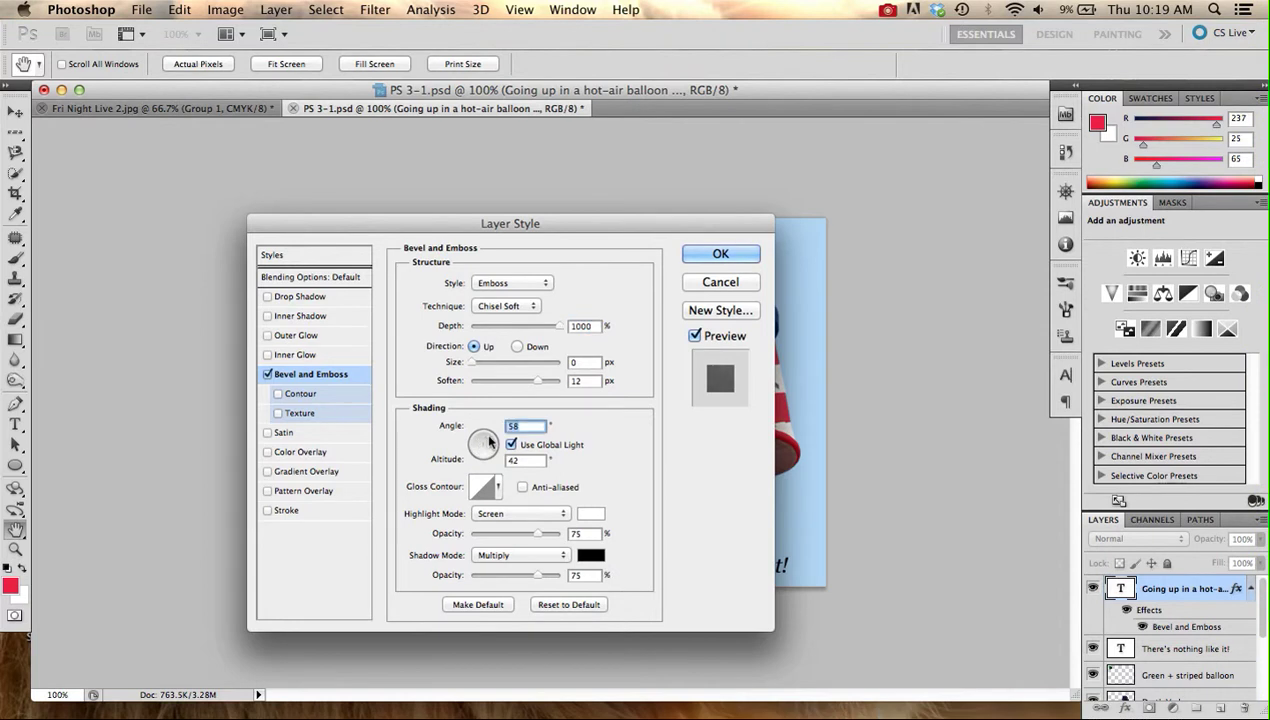
# Try the preset gloss contours one after another and choose the narrow-peaked one, third in the second row.
pyautogui.click(499, 489)
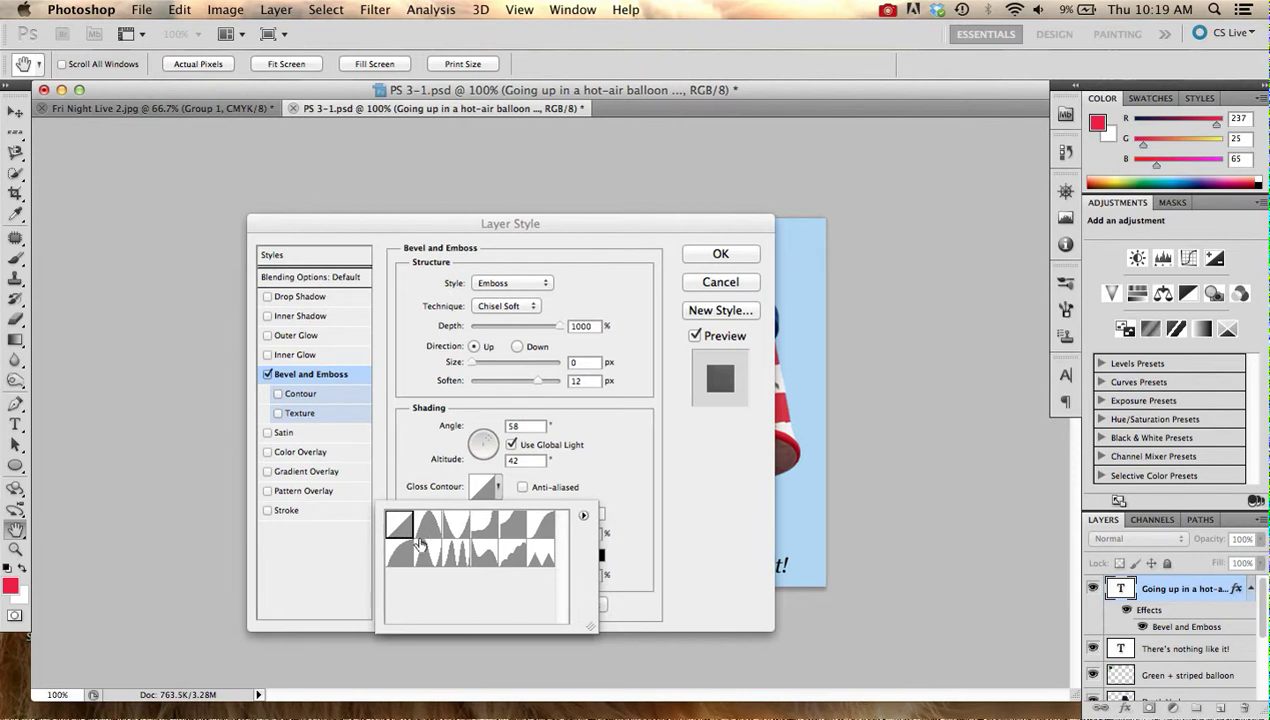
pyautogui.click(428, 524)
pyautogui.click(455, 524)
pyautogui.click(484, 524)
pyautogui.click(540, 551)
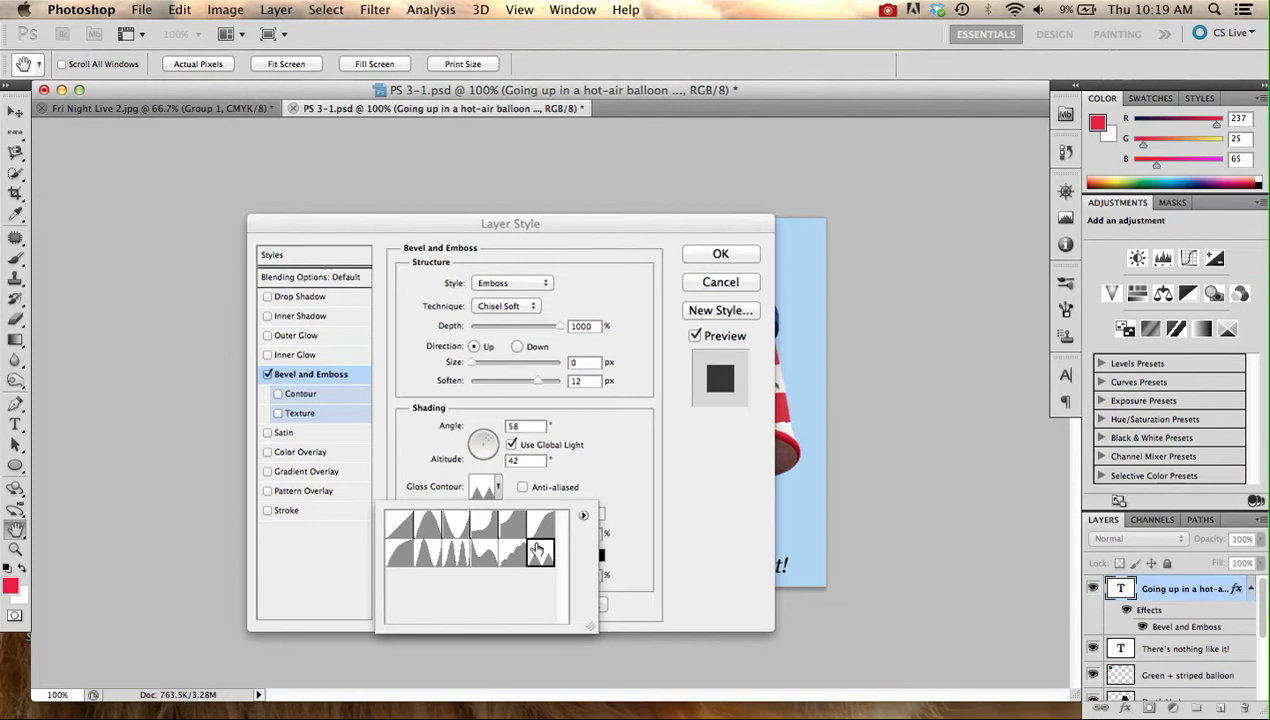
pyautogui.click(455, 551)
pyautogui.click(400, 552)
pyautogui.click(403, 528)
pyautogui.click(430, 528)
pyautogui.click(459, 529)
pyautogui.click(484, 530)
pyautogui.click(511, 531)
pyautogui.click(514, 553)
pyautogui.click(482, 553)
pyautogui.click(453, 555)
pyautogui.click(617, 476)
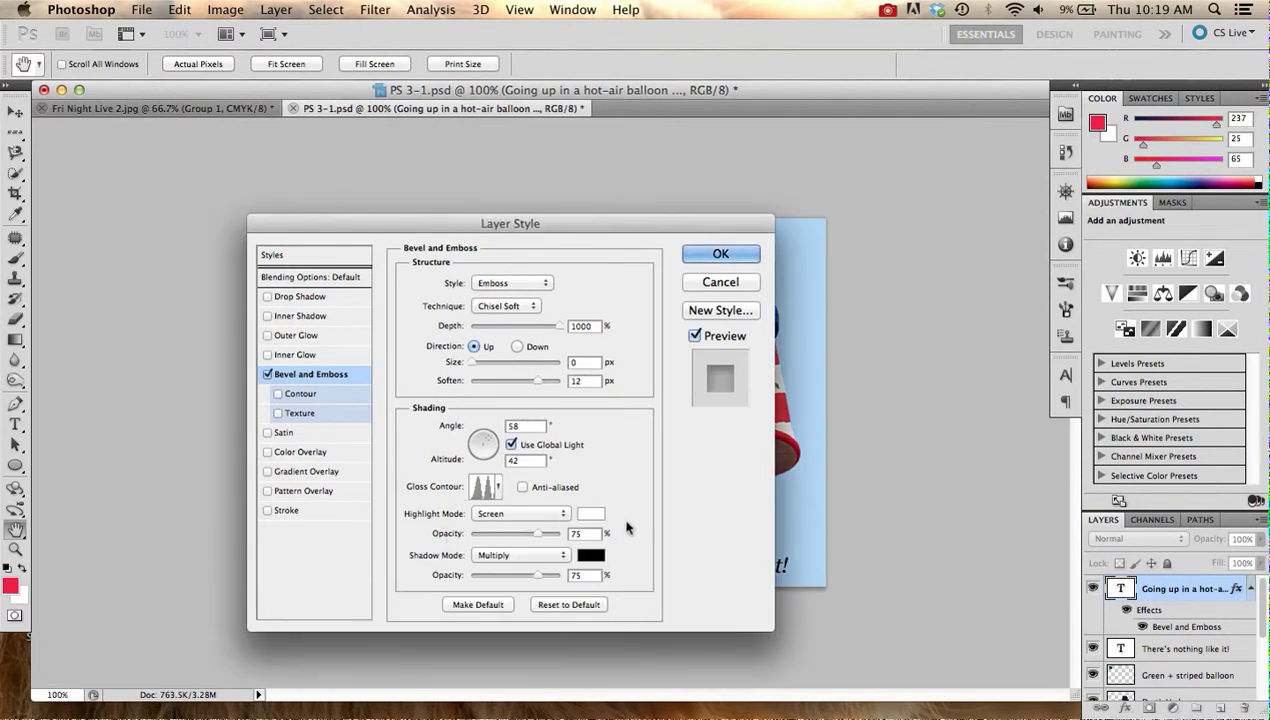
# Review the highlight and shadow blend modes and try other highlight opacities, ending at 75%.
pyautogui.click(559, 519)
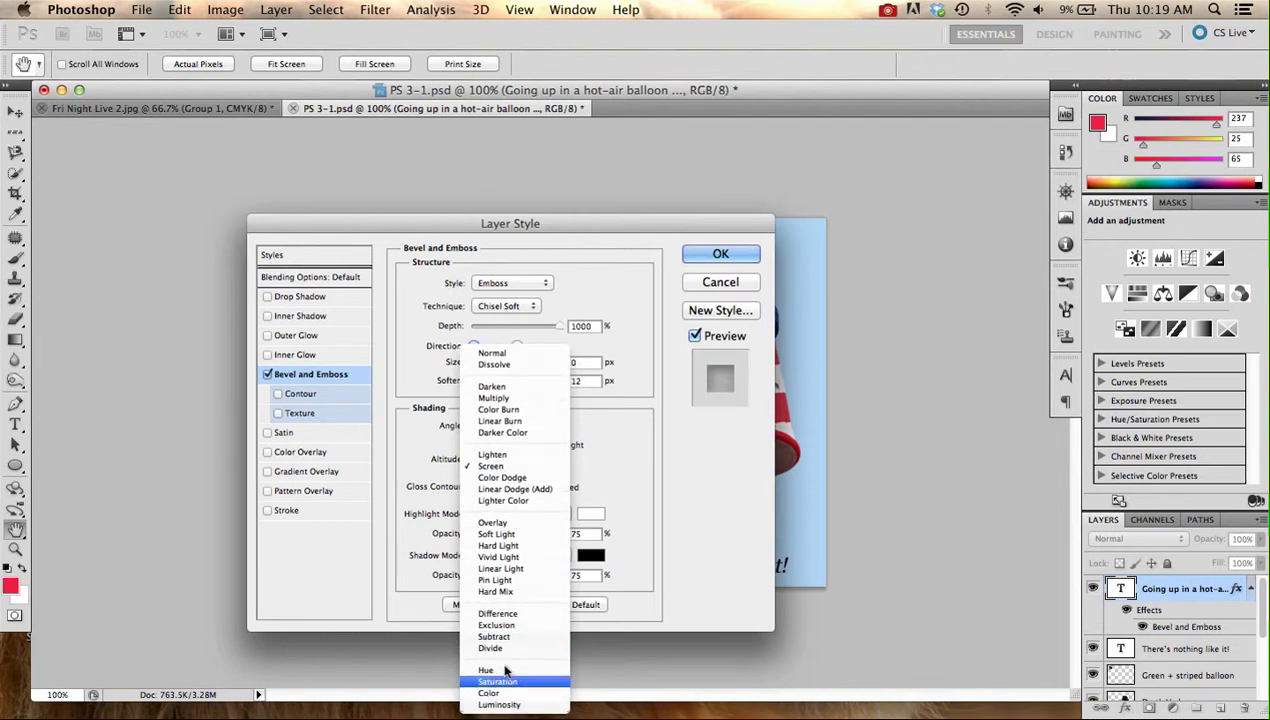
pyautogui.click(638, 479)
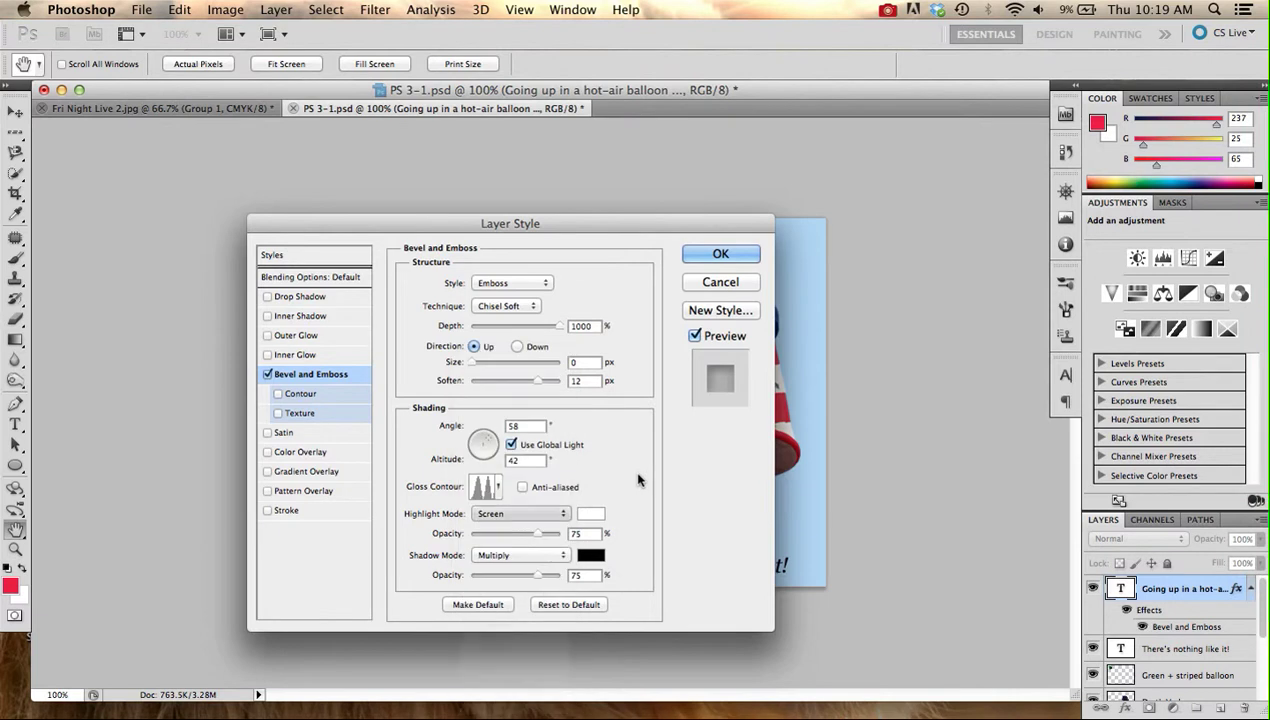
pyautogui.click(547, 555)
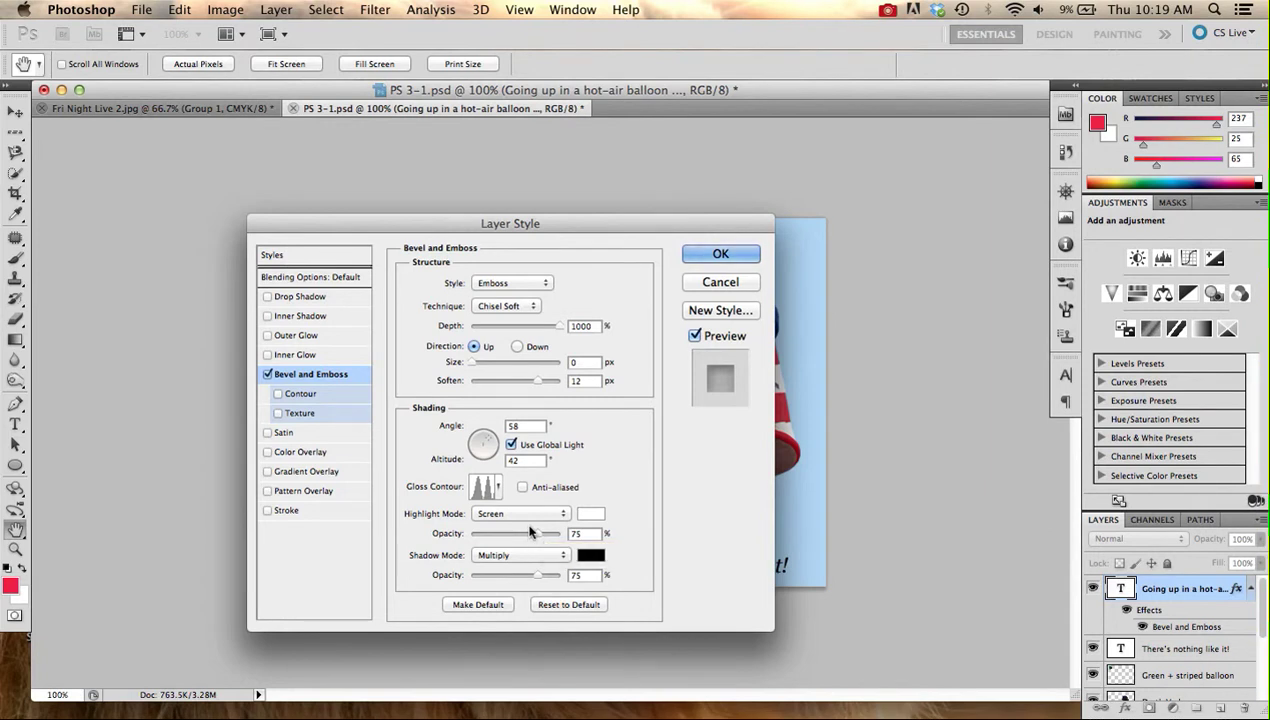
pyautogui.moveTo(539, 538)
pyautogui.mouseDown()
pyautogui.moveTo(498, 538)
pyautogui.moveTo(548, 539)
pyautogui.mouseUp()
pyautogui.moveTo(548, 539); pyautogui.dragTo(531, 548)
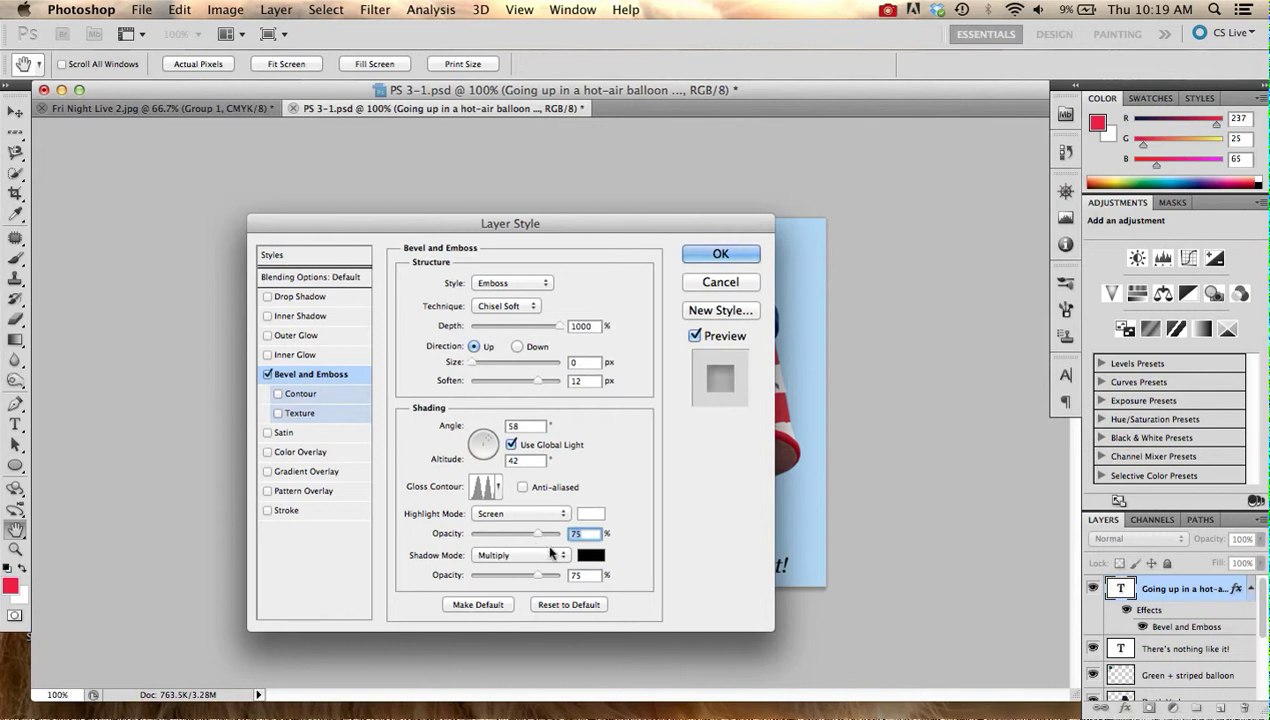
# Enable Texture for the bevel and choose the second, multicoloured pattern.
pyautogui.click(300, 418)
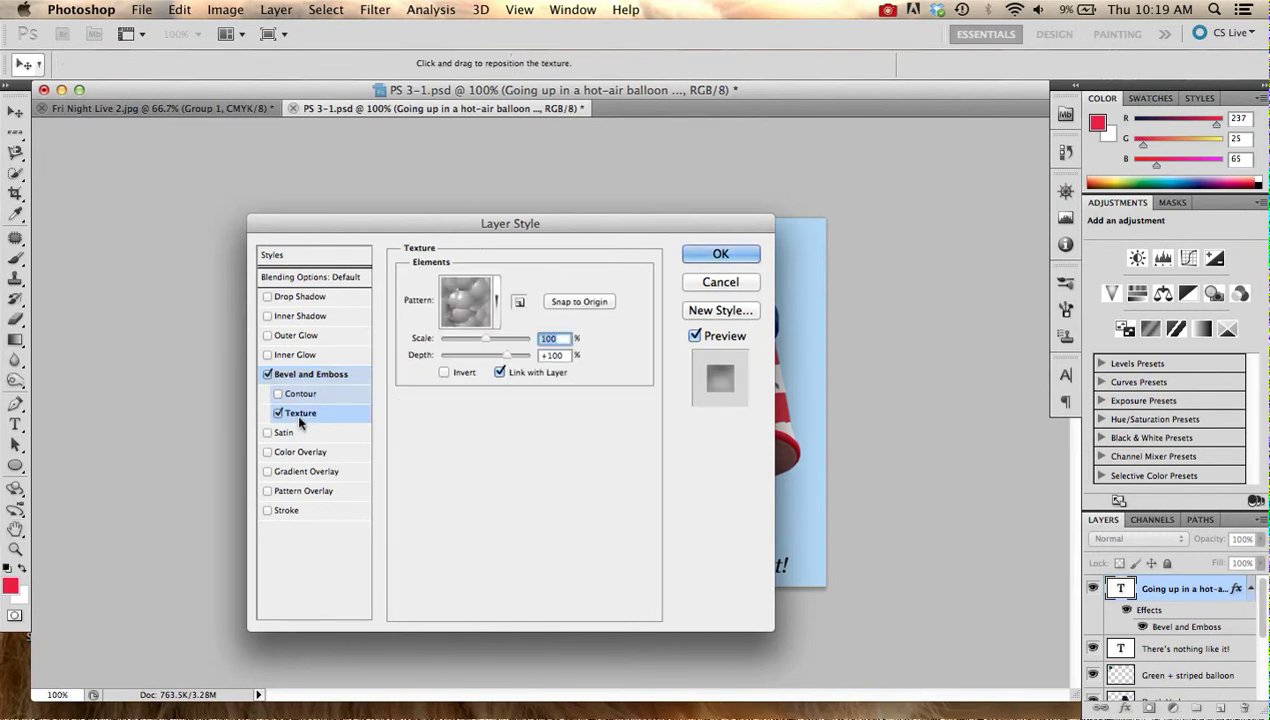
pyautogui.click(495, 304)
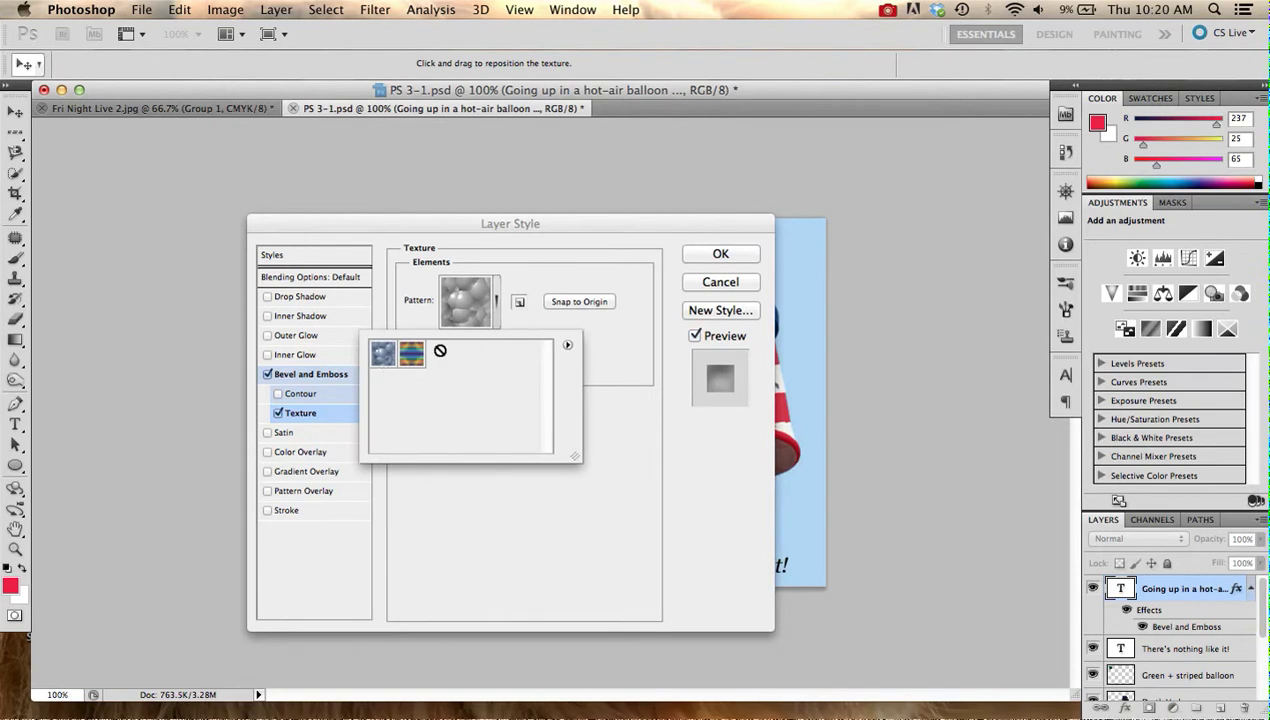
pyautogui.click(411, 354)
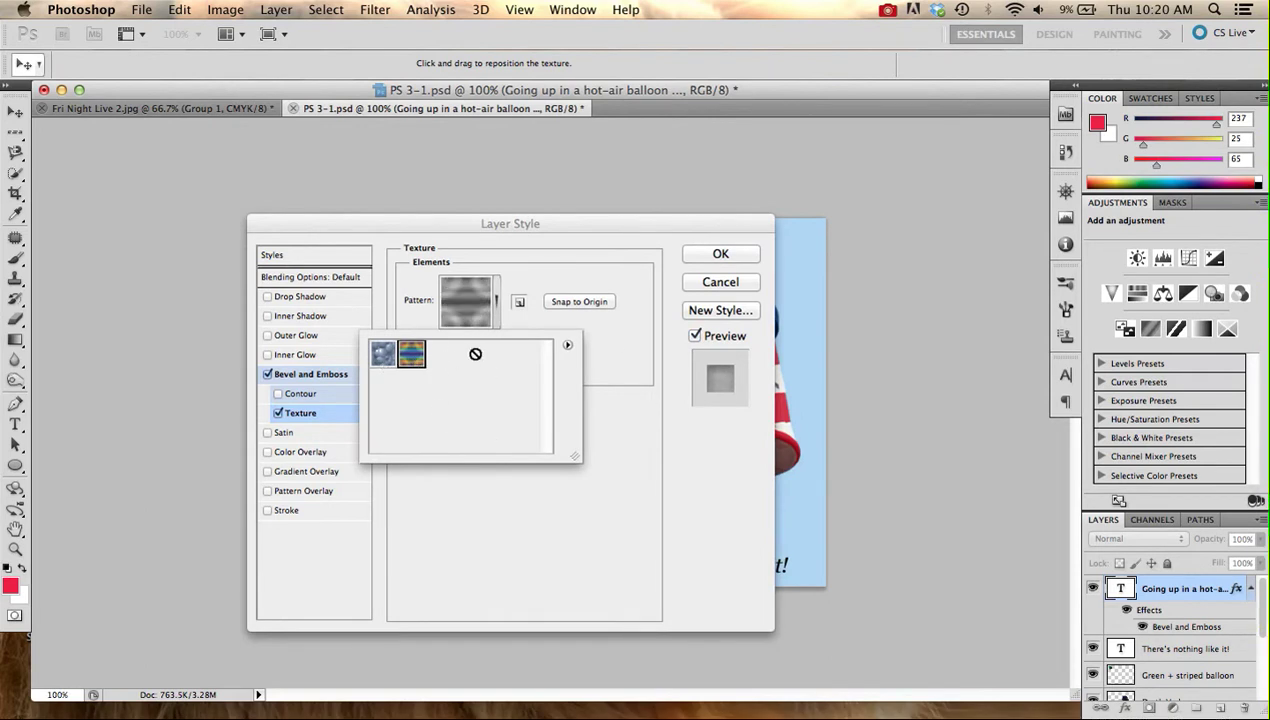
pyautogui.click(622, 352)
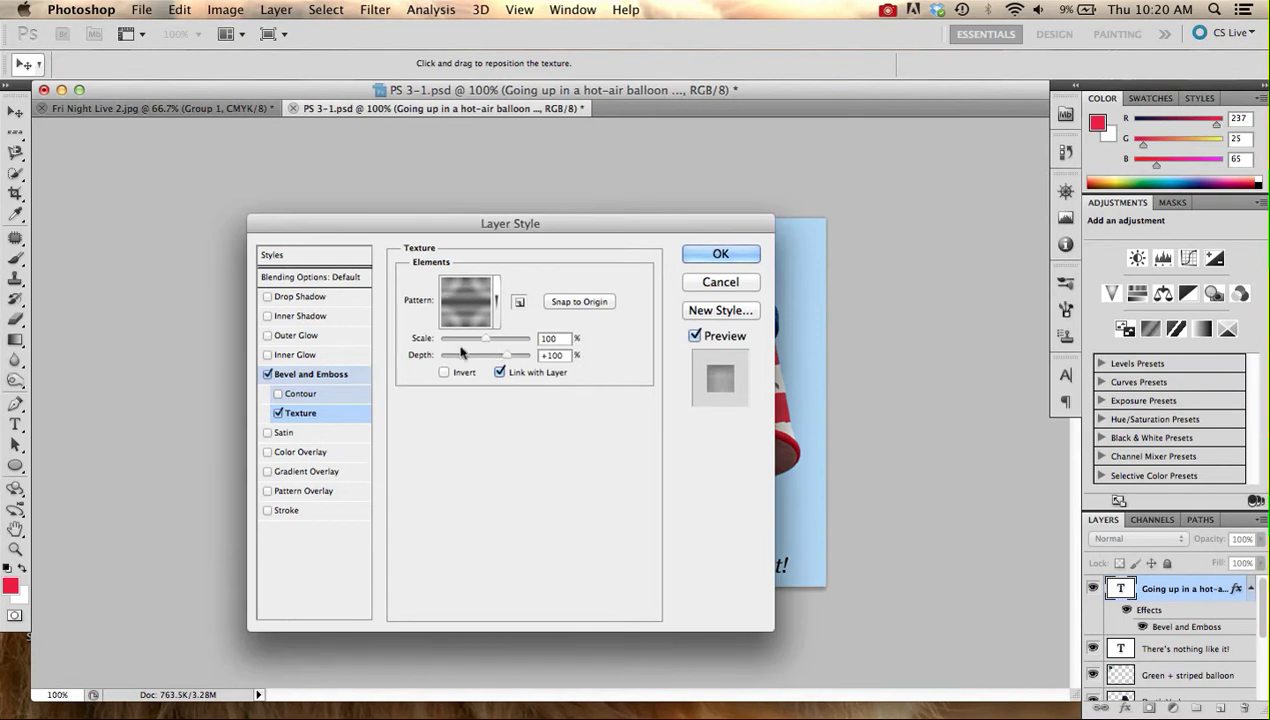
# Check the main bevel settings, then set the texture scale to 69%.
pyautogui.click(318, 376)
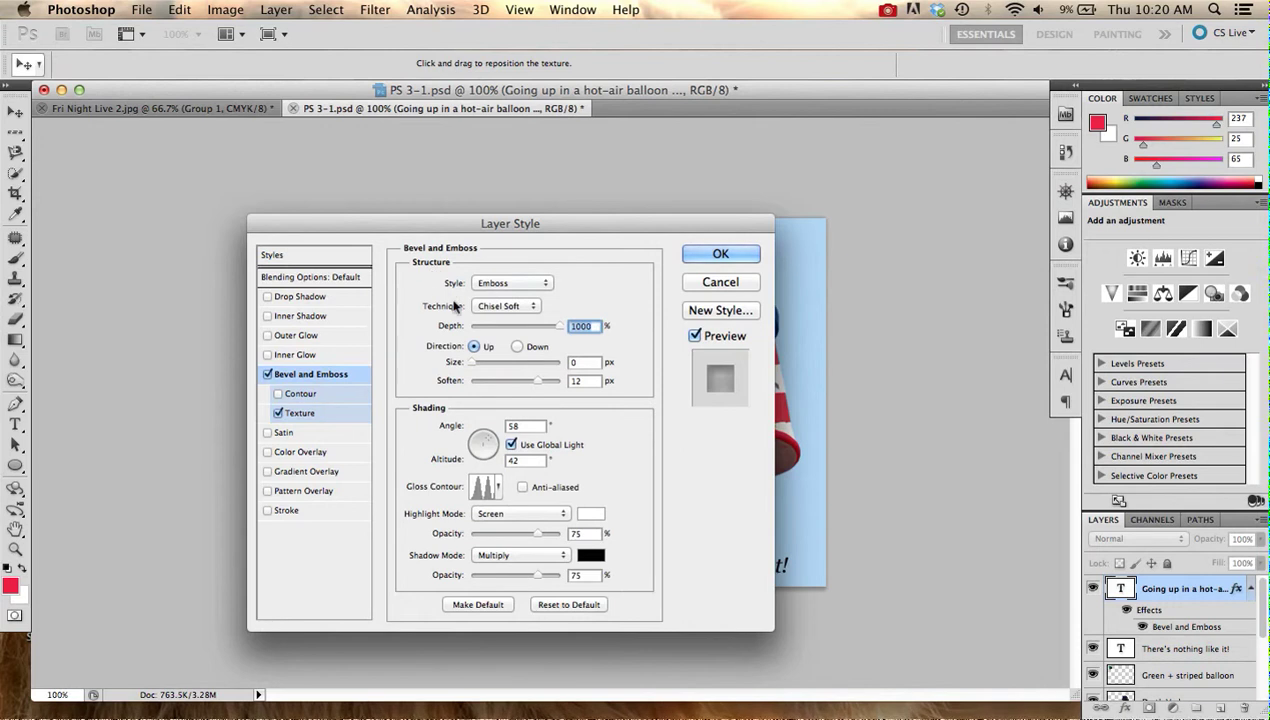
pyautogui.click(292, 413)
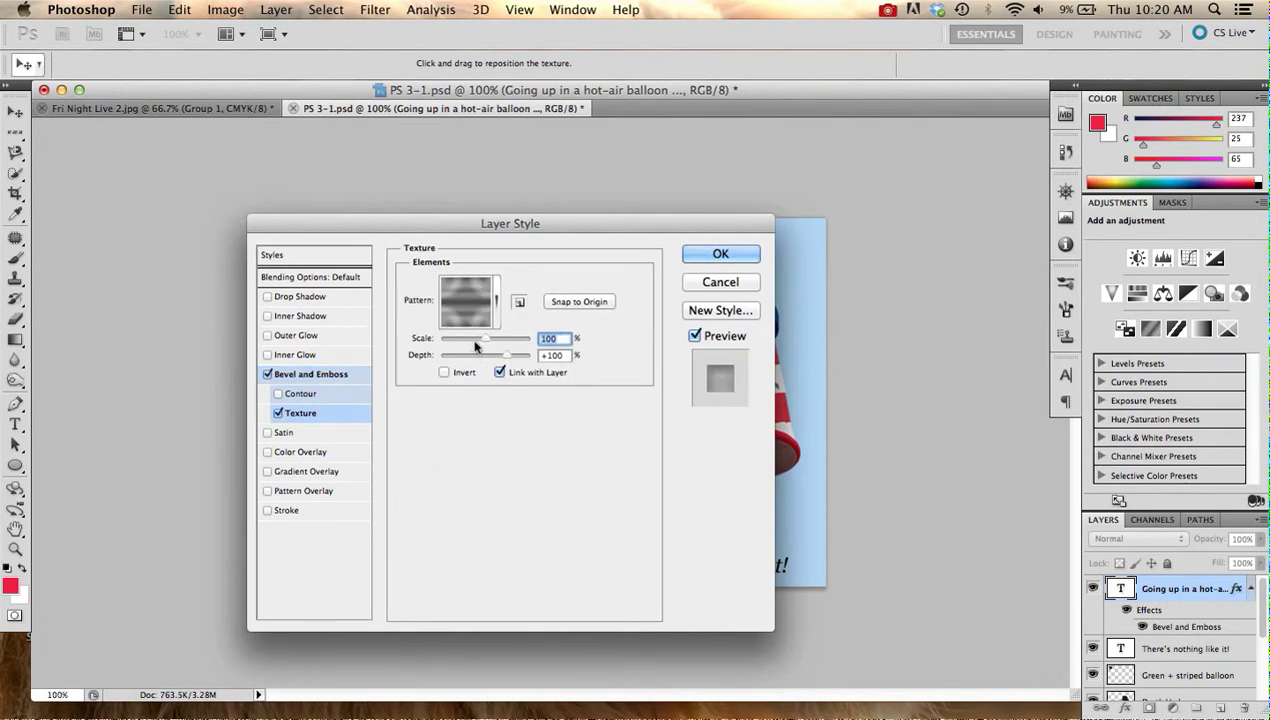
pyautogui.moveTo(484, 345); pyautogui.dragTo(456, 341)
pyautogui.moveTo(443, 339); pyautogui.dragTo(472, 338)
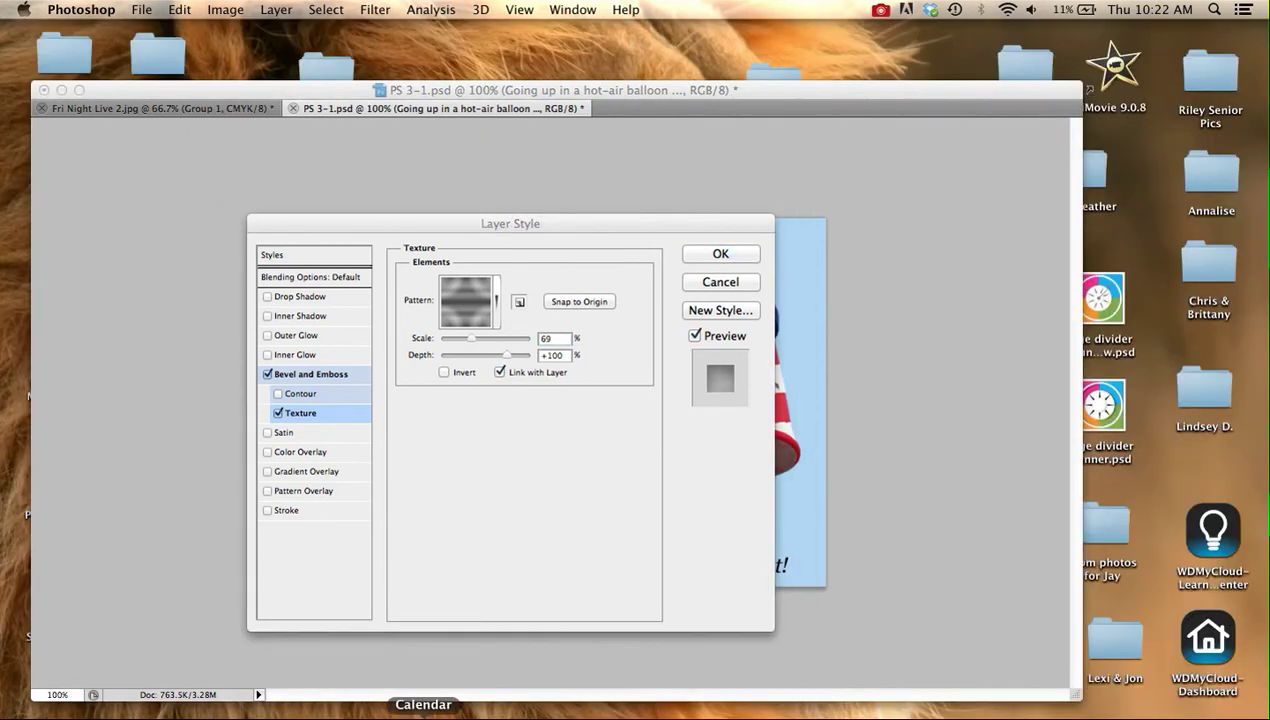